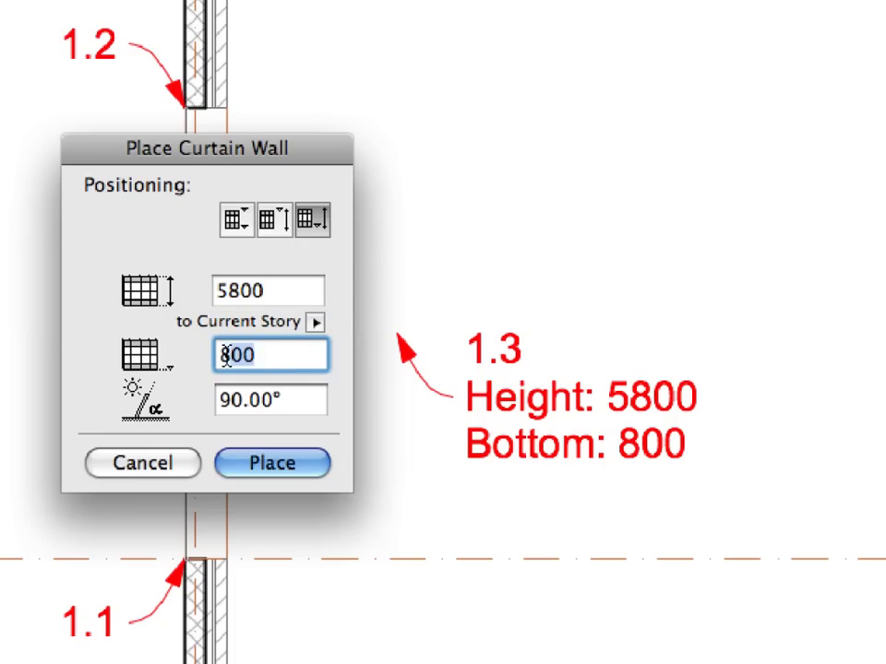
Collapse 3.1 Creating Openings and open saved view 3.2.1 from section 3.2
{"action": "left_click", "coordinate": [302, 406]}
{"action": "left_click_drag", "start_coordinate": [297, 403], "coordinate": [269, 403]}
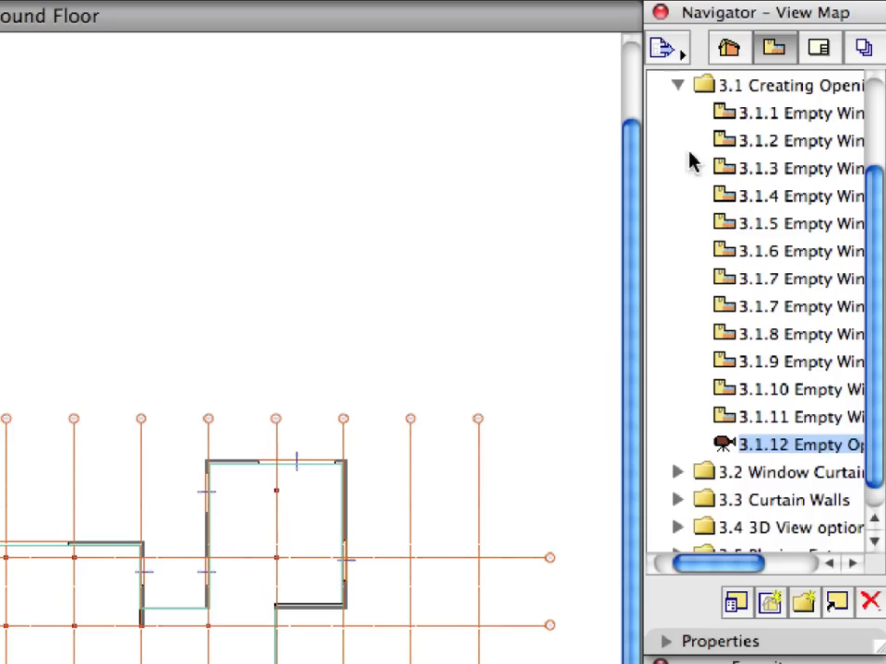
{"action": "left_click", "coordinate": [678, 86]}
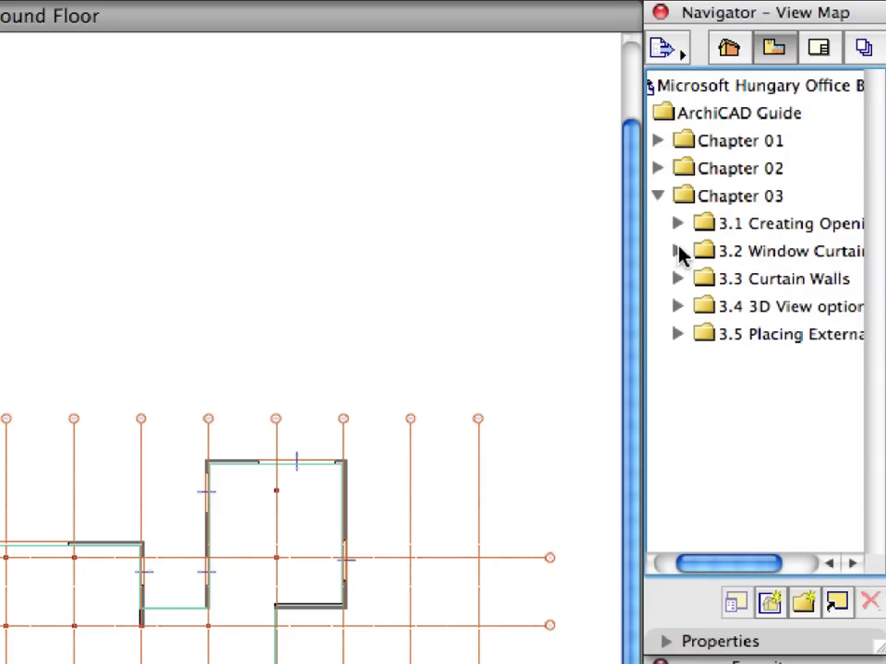
{"action": "left_click", "coordinate": [678, 251]}
{"action": "double_click", "coordinate": [723, 282]}
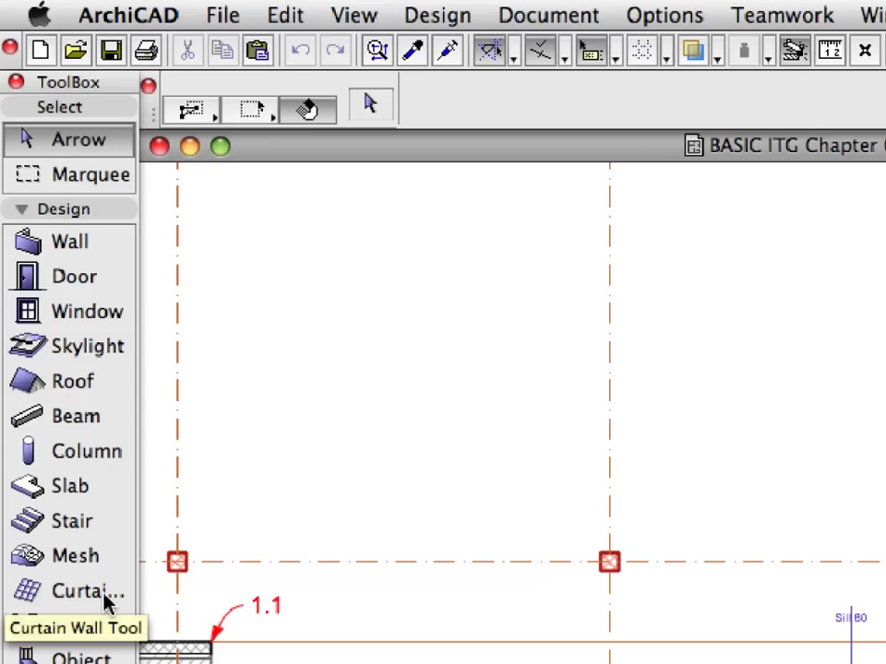
Choose the Curtain Wall tool and keep its Straight geometry method
{"action": "left_click", "coordinate": [106, 597]}
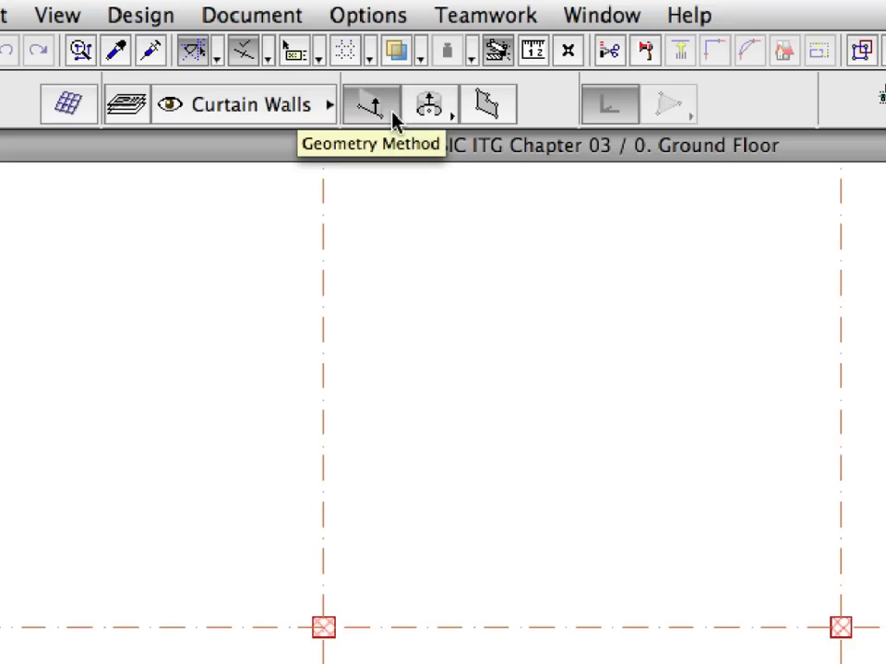
{"action": "left_click", "coordinate": [392, 111]}
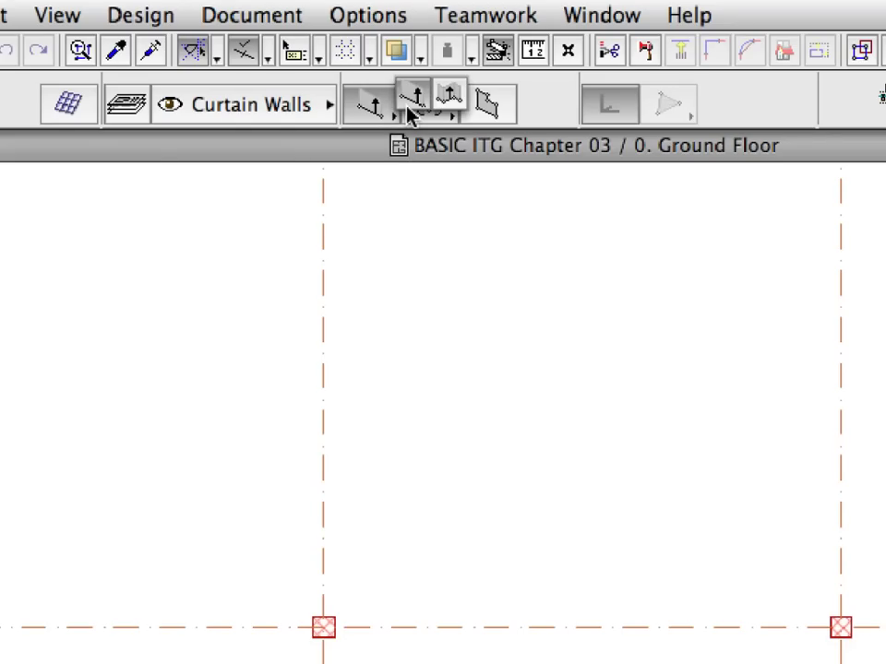
{"action": "left_click", "coordinate": [403, 108]}
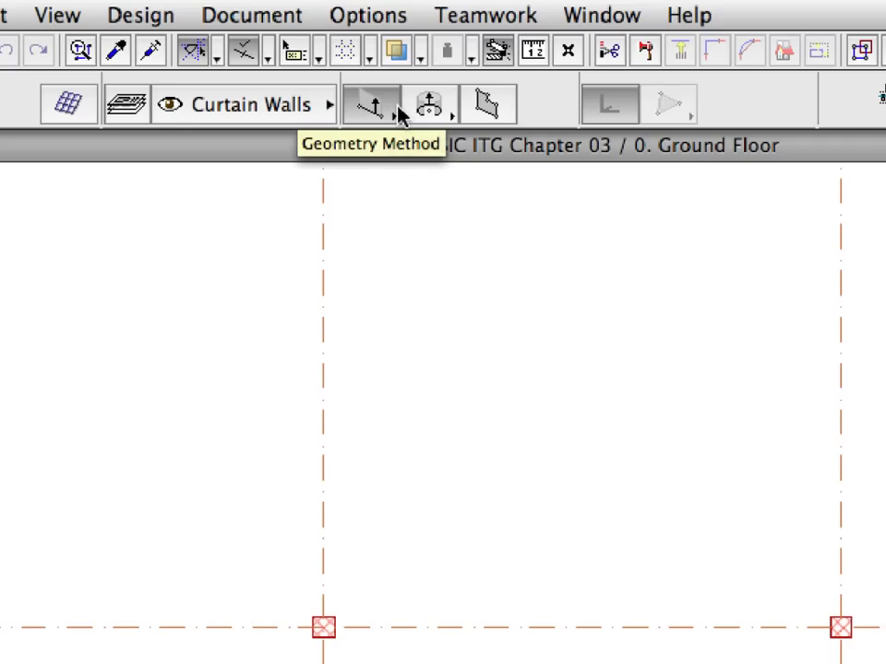
{"action": "left_click", "coordinate": [93, 116]}
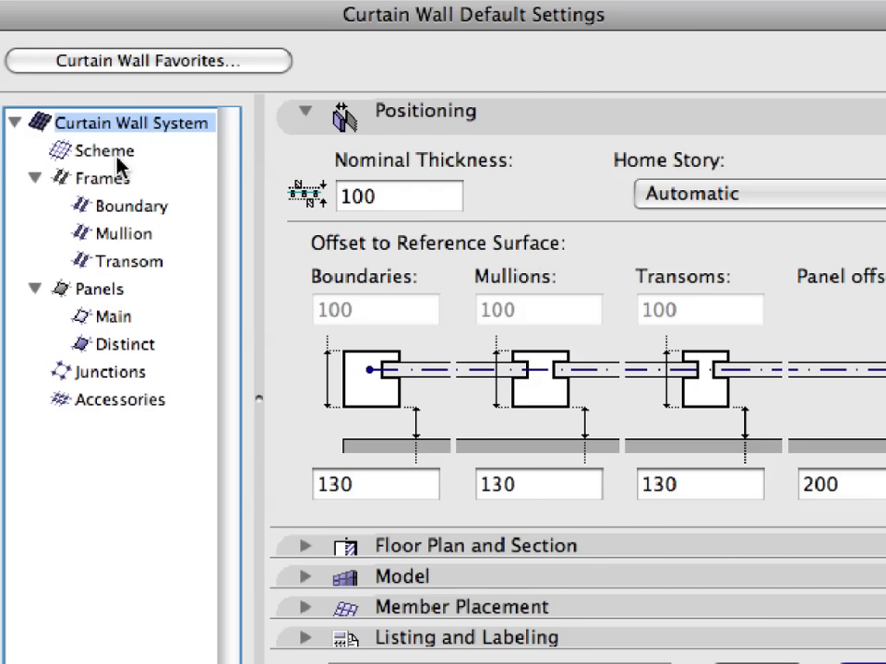
{"action": "left_click", "coordinate": [118, 159]}
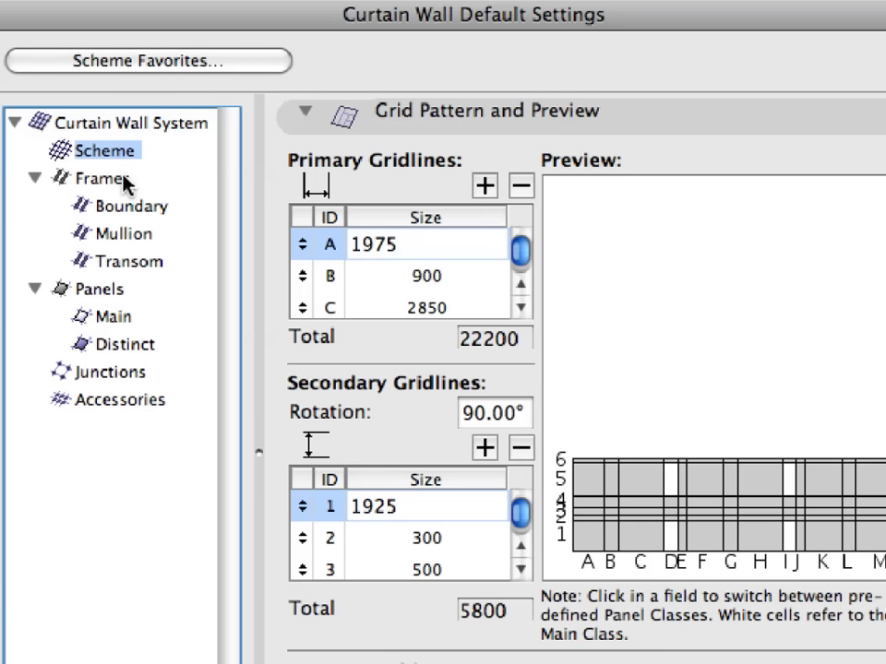
{"action": "left_click", "coordinate": [126, 184]}
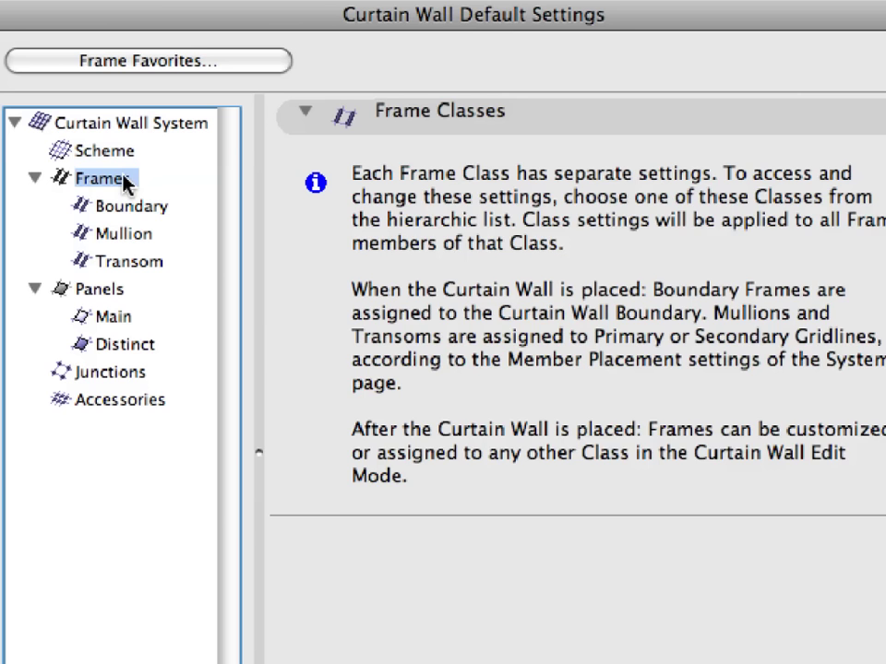
{"action": "left_click", "coordinate": [116, 291]}
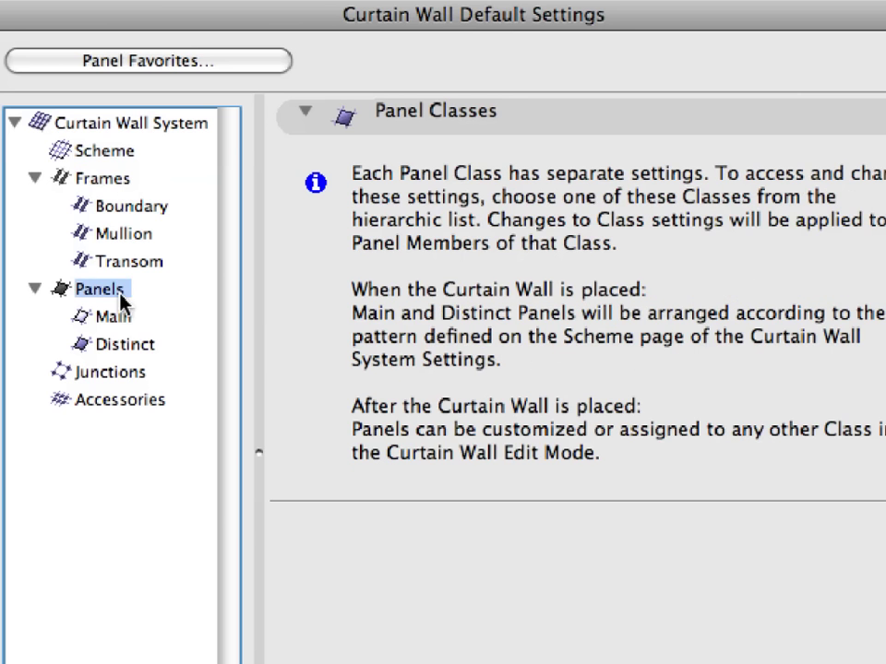
{"action": "left_click", "coordinate": [129, 374]}
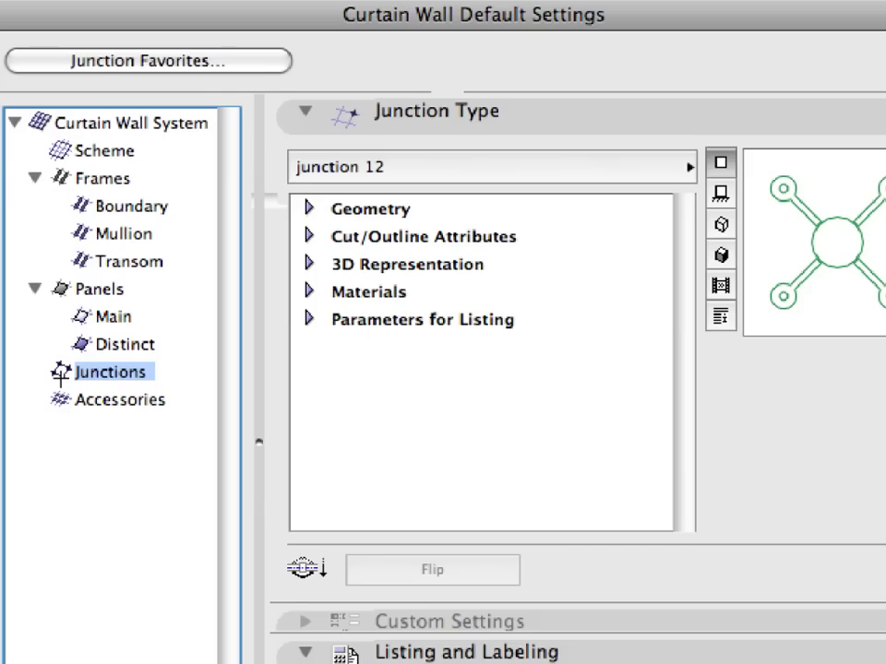
{"action": "left_click", "coordinate": [81, 406]}
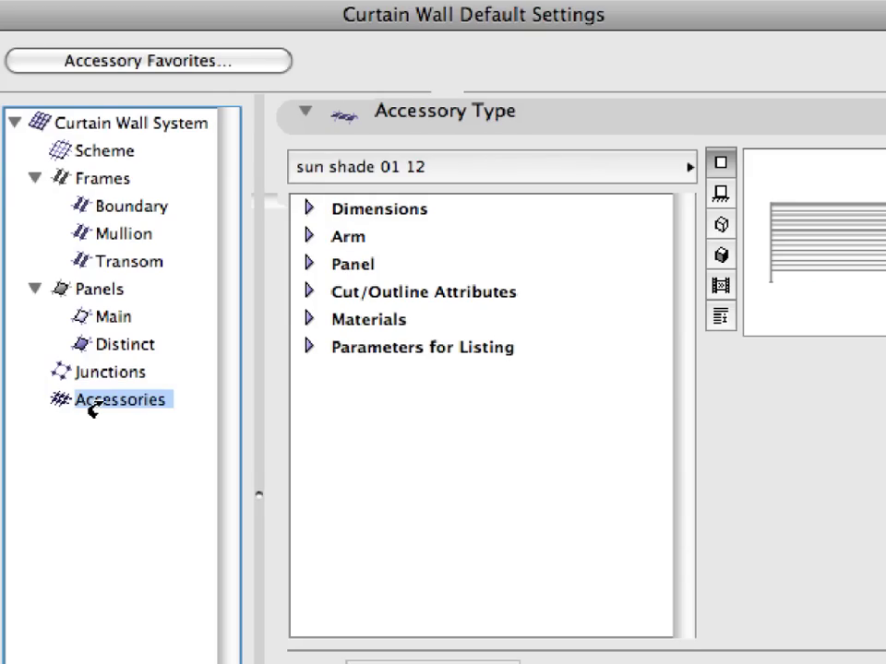
{"action": "left_click", "coordinate": [574, 118]}
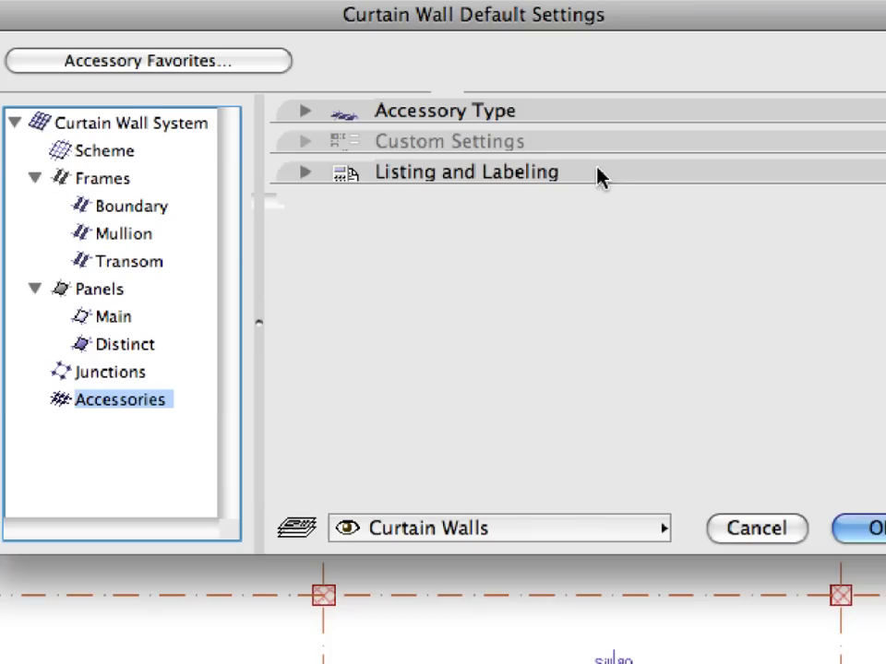
{"action": "left_click", "coordinate": [794, 544]}
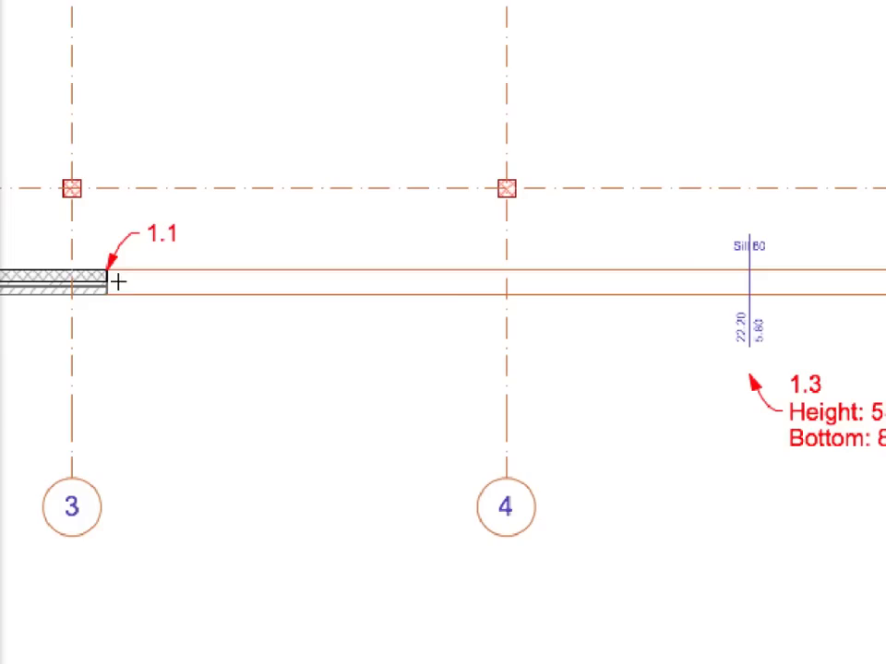
Draw a curtain wall line from wall end 1.1 to wall end 1.2 and confirm its side
{"action": "left_click", "coordinate": [106, 270]}
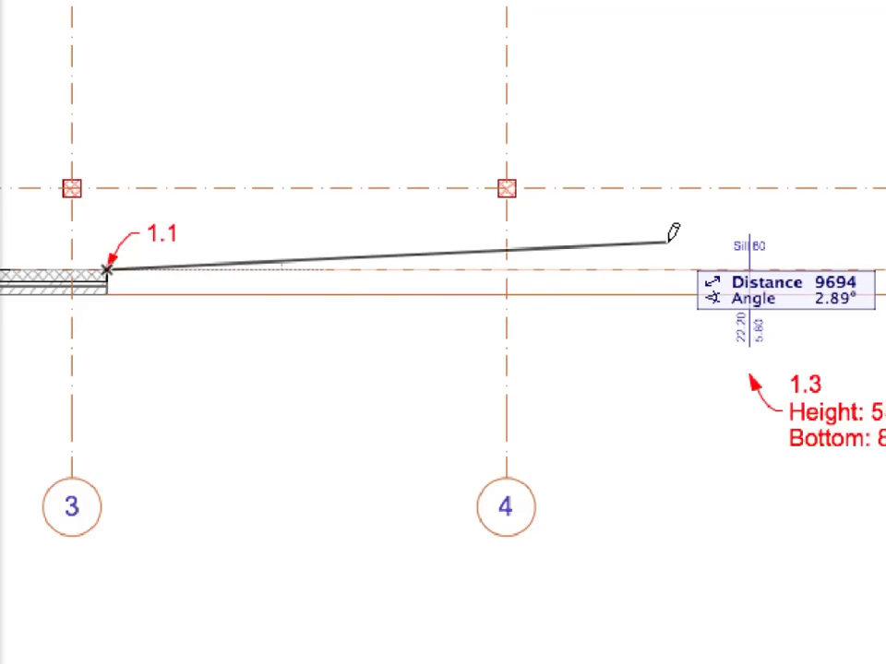
{"action": "middle_click_drag", "start_coordinate": [672, 234], "coordinate": [206, 246]}
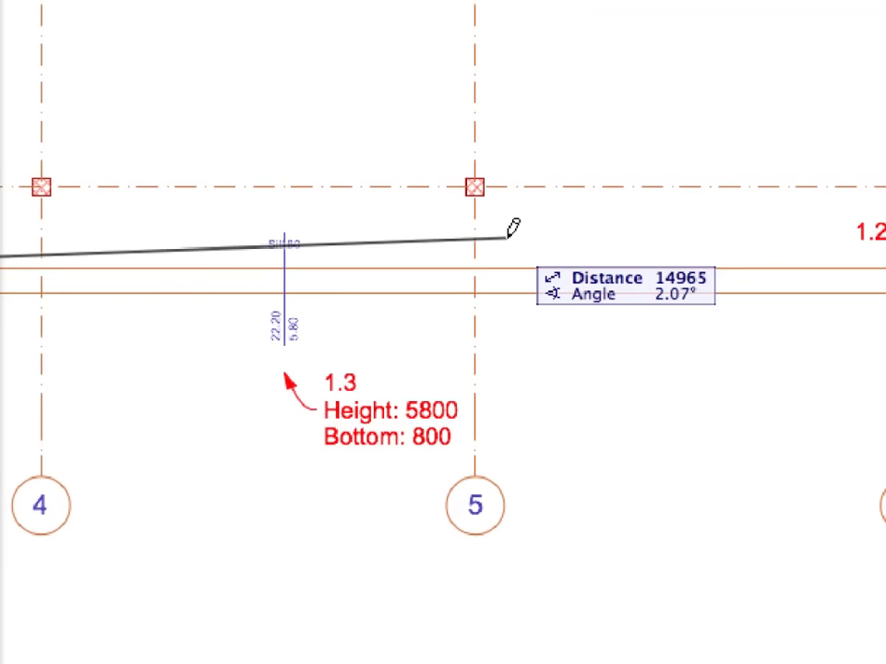
{"action": "mouse_move", "coordinate": [506, 237]}
{"action": "middle_mouse_down"}
{"action": "mouse_move", "coordinate": [342, 228]}
{"action": "mouse_move", "coordinate": [318, 197]}
{"action": "middle_mouse_up"}
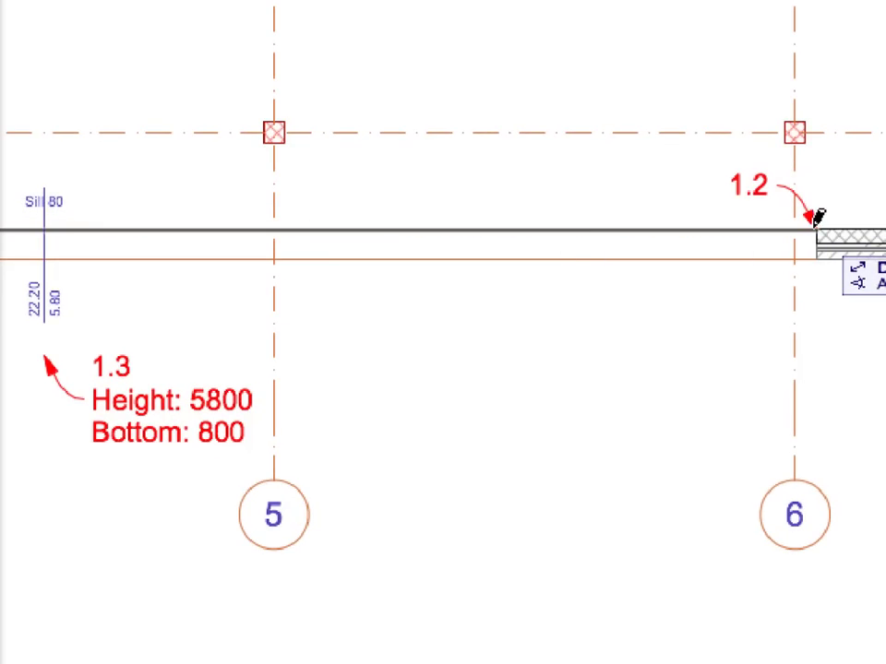
{"action": "left_click", "coordinate": [815, 222]}
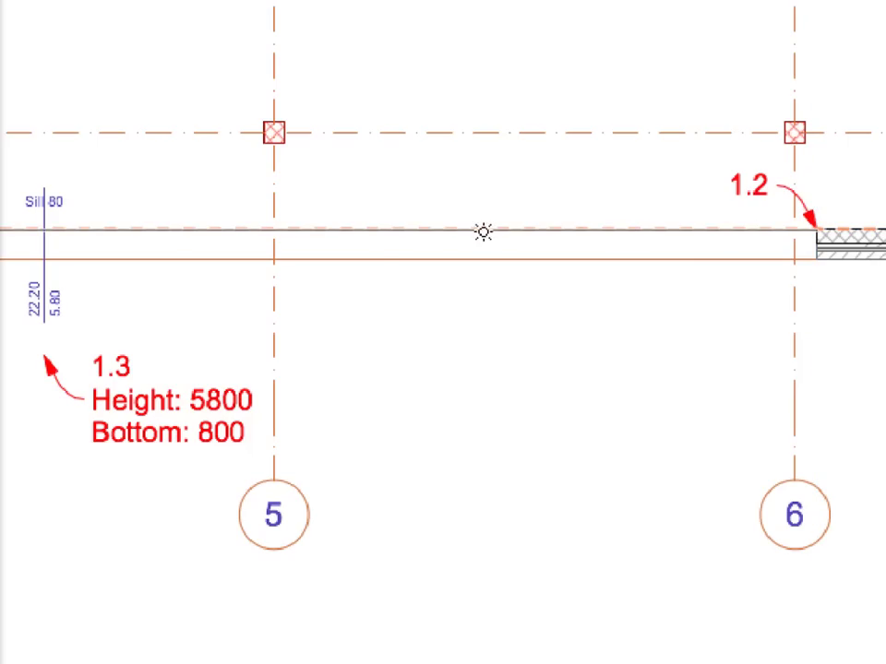
{"action": "left_click", "coordinate": [117, 320]}
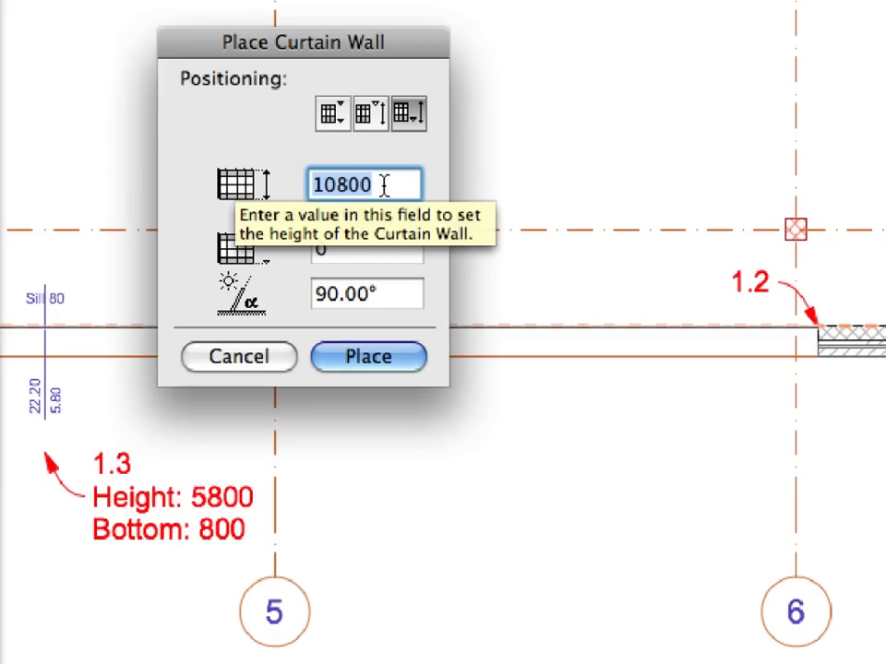
Place the curtain wall with height 5800, bottom 800 and angle 90°
{"action": "type", "text": "5800"}
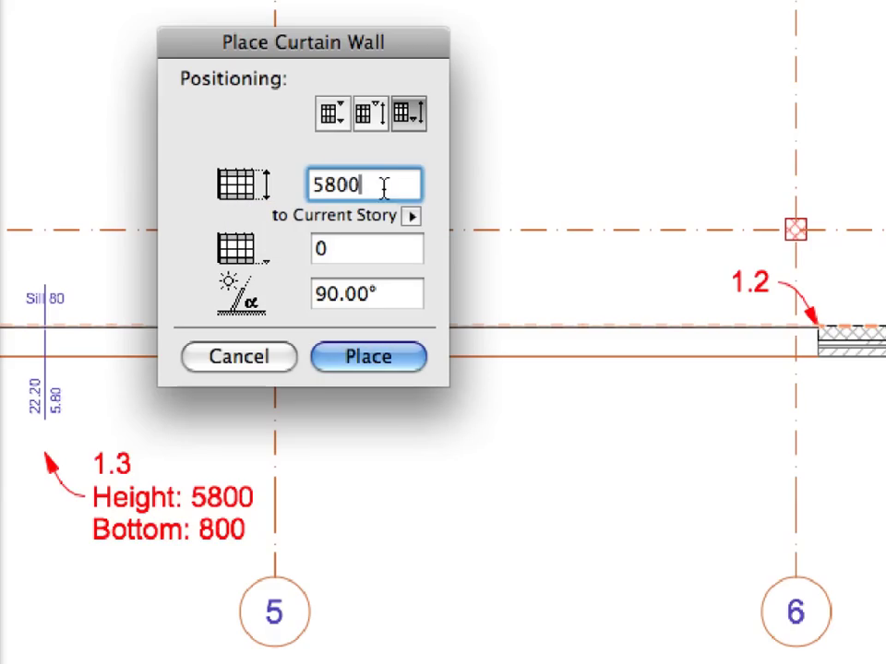
{"action": "left_click", "coordinate": [368, 244]}
{"action": "key", "text": "BackSpace"}
{"action": "type", "text": "8"}
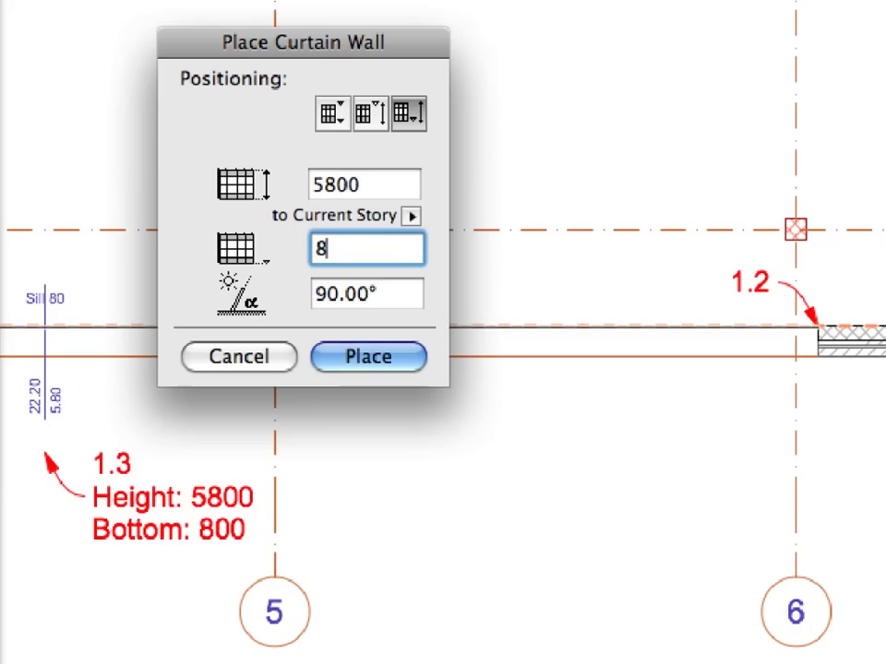
{"action": "type", "text": "00"}
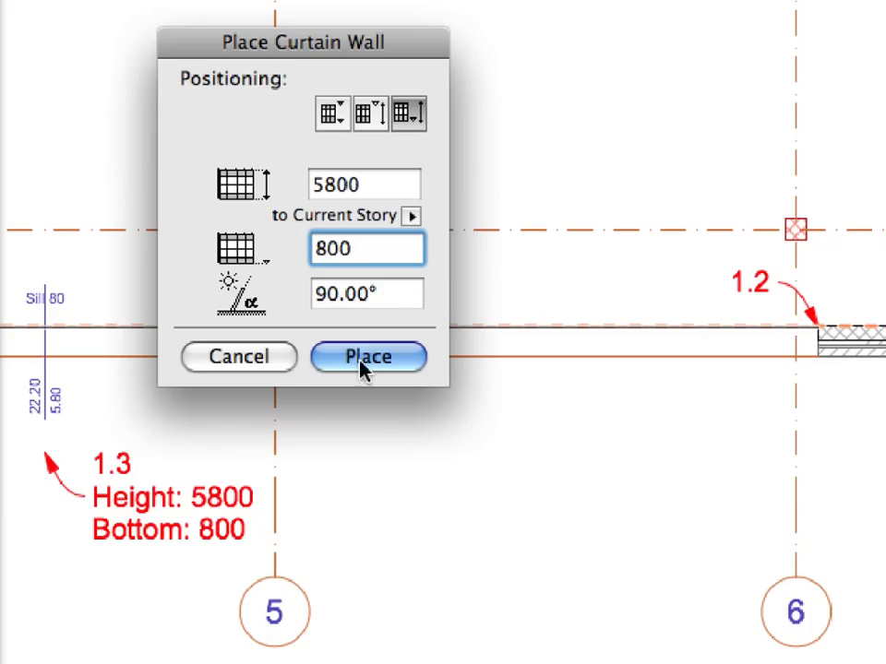
{"action": "left_click", "coordinate": [396, 293]}
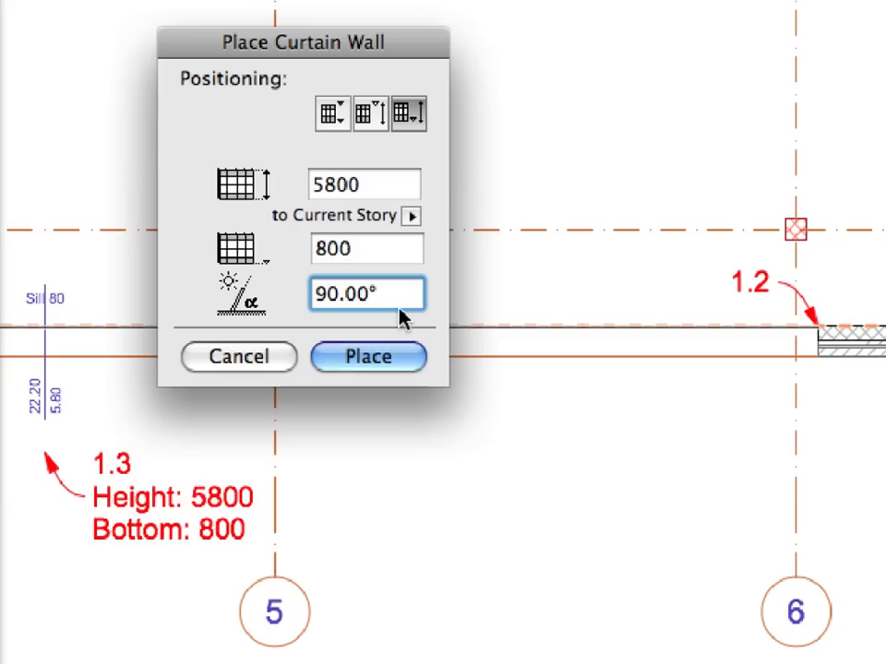
{"action": "left_click", "coordinate": [411, 367]}
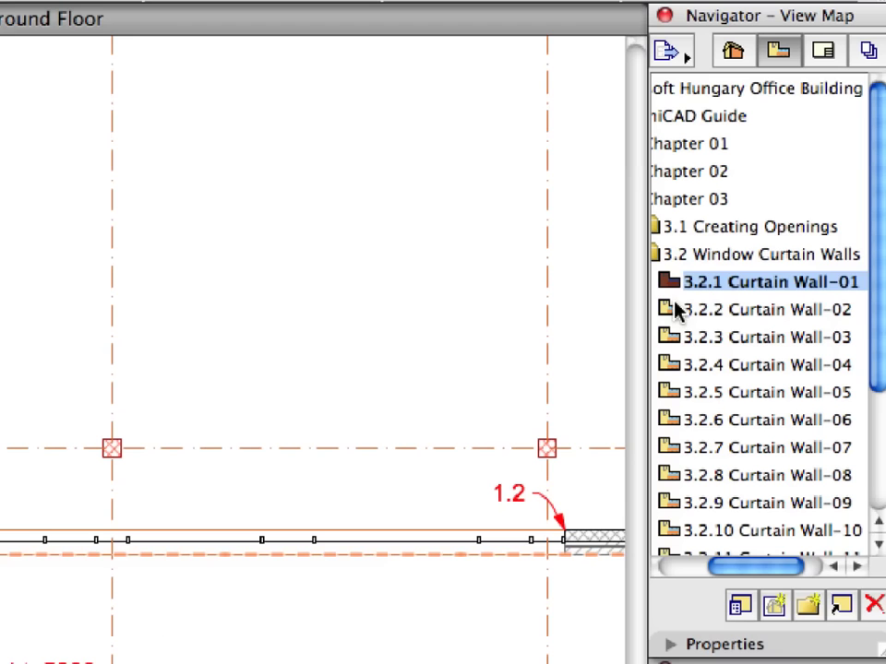
Open saved view 3.2.2 Curtain Wall-02 and select the Curtain Wall-02 favorite
{"action": "double_click", "coordinate": [782, 206]}
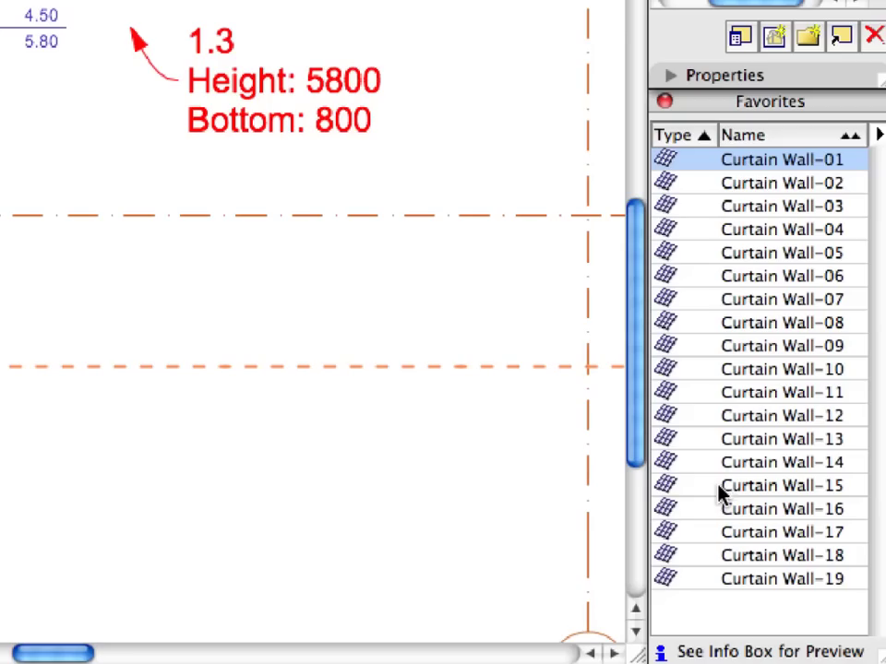
{"action": "left_click", "coordinate": [714, 188]}
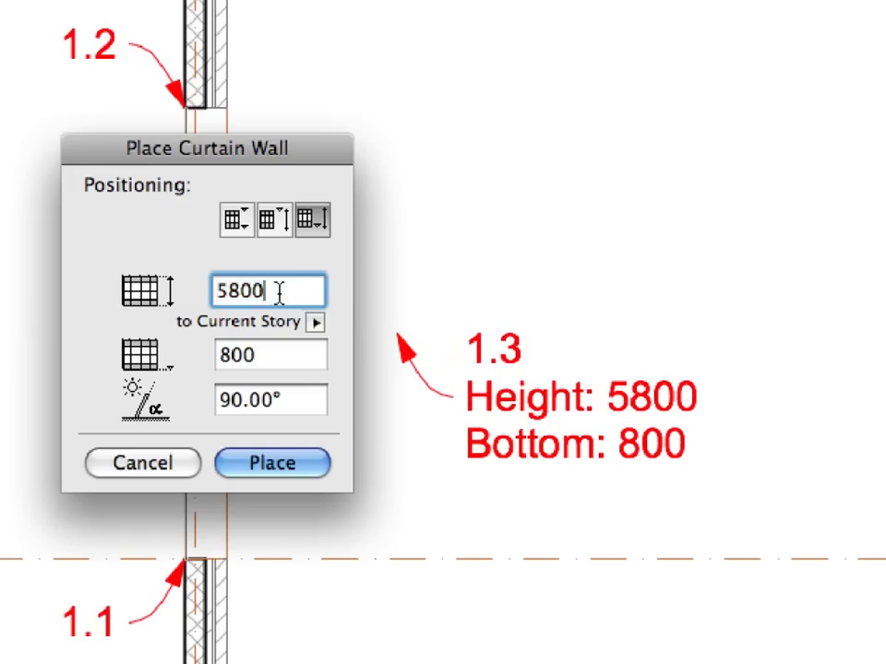
Confirm the second curtain wall's 800 bottom offset alongside its 5800 height
{"action": "left_click", "coordinate": [277, 358]}
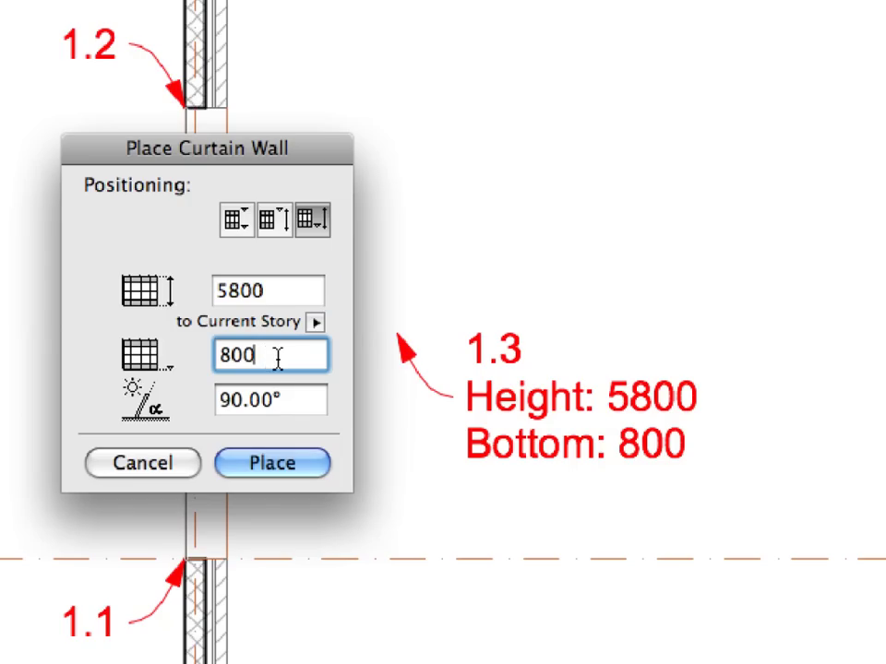
{"action": "left_click_drag", "start_coordinate": [221, 356], "coordinate": [297, 362]}
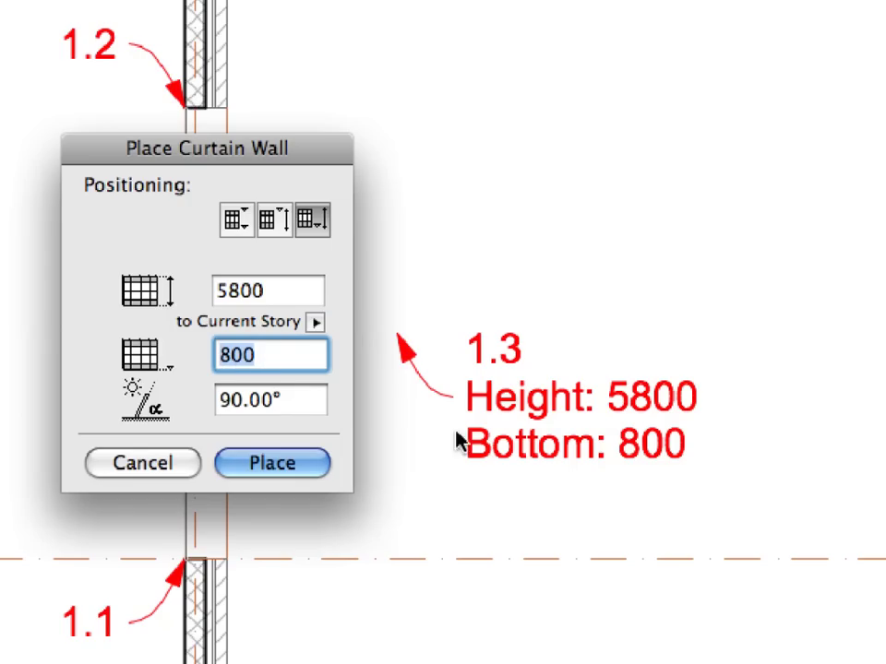
{"action": "left_click_drag", "start_coordinate": [309, 402], "coordinate": [266, 437]}
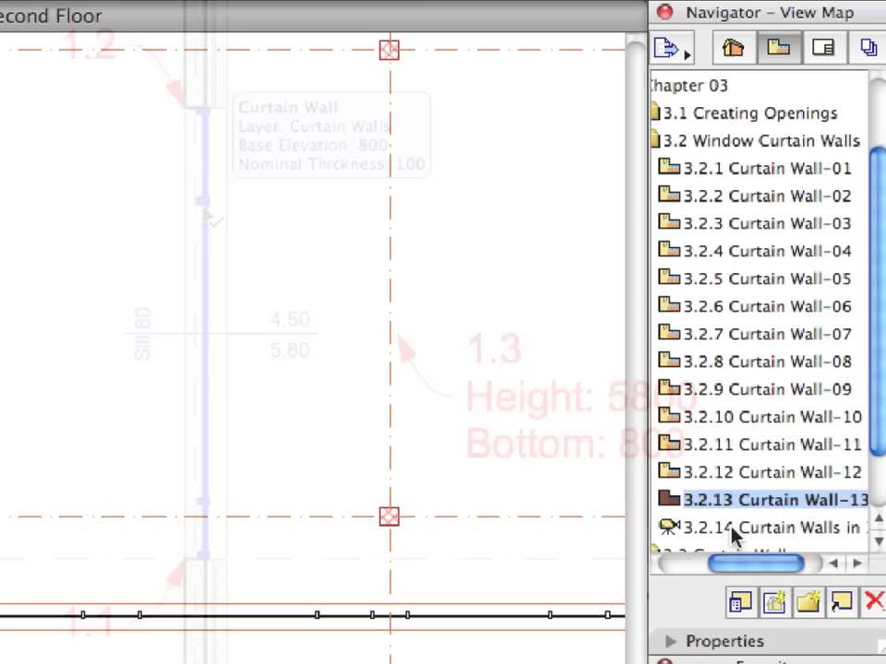
Open saved view 3.2.14 to see the building's curtain walls in 3D
{"action": "double_click", "coordinate": [667, 528]}
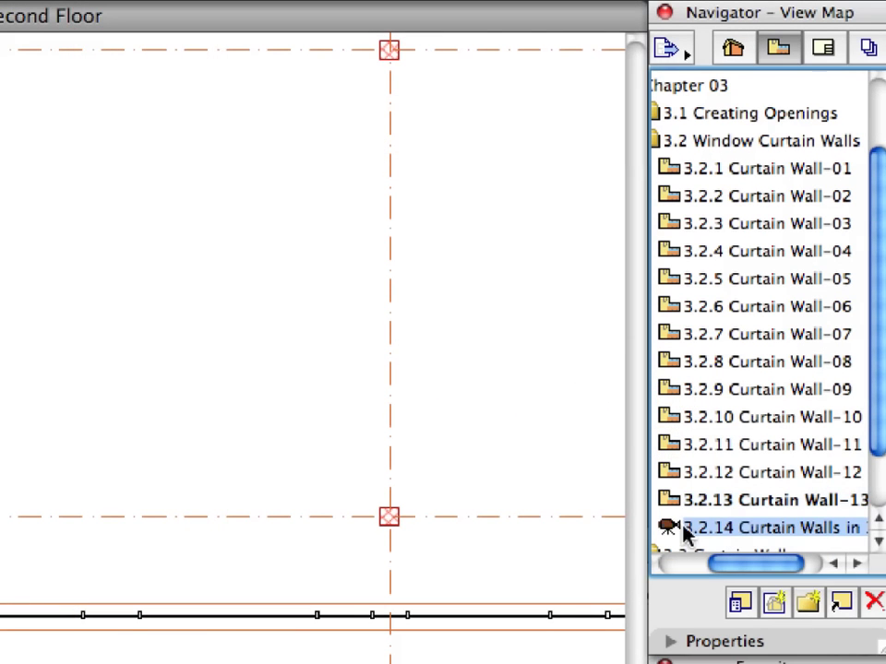